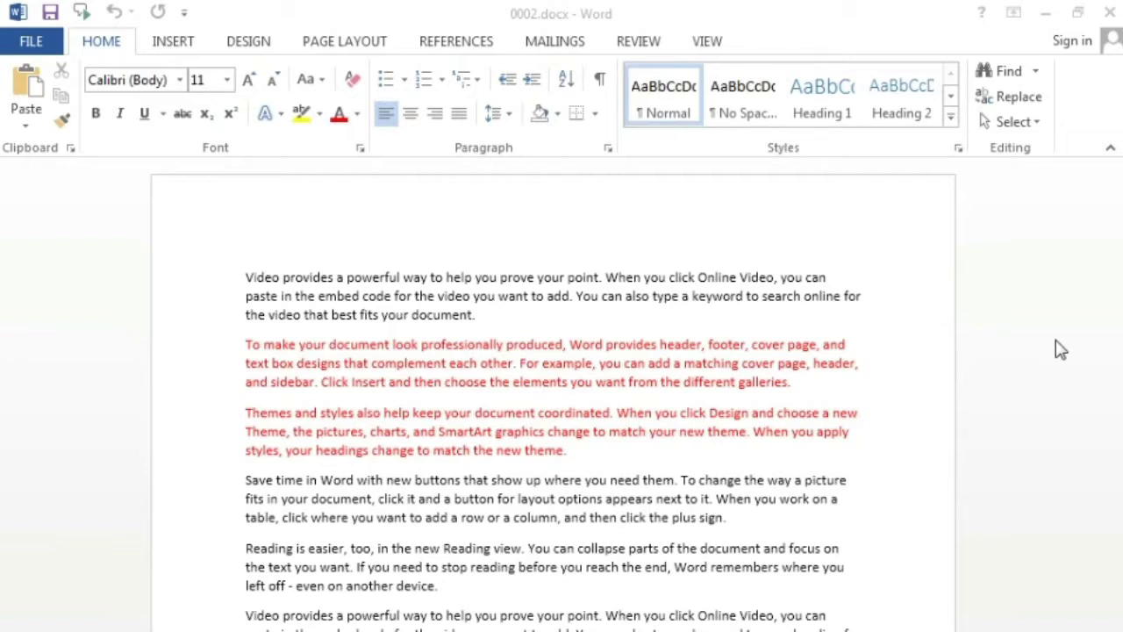
# Step: Look through the black and red paragraphs of the 0002.docx document from beginning to end
pyautogui.click(681, 344)
pyautogui.scroll(-10, 681, 467)
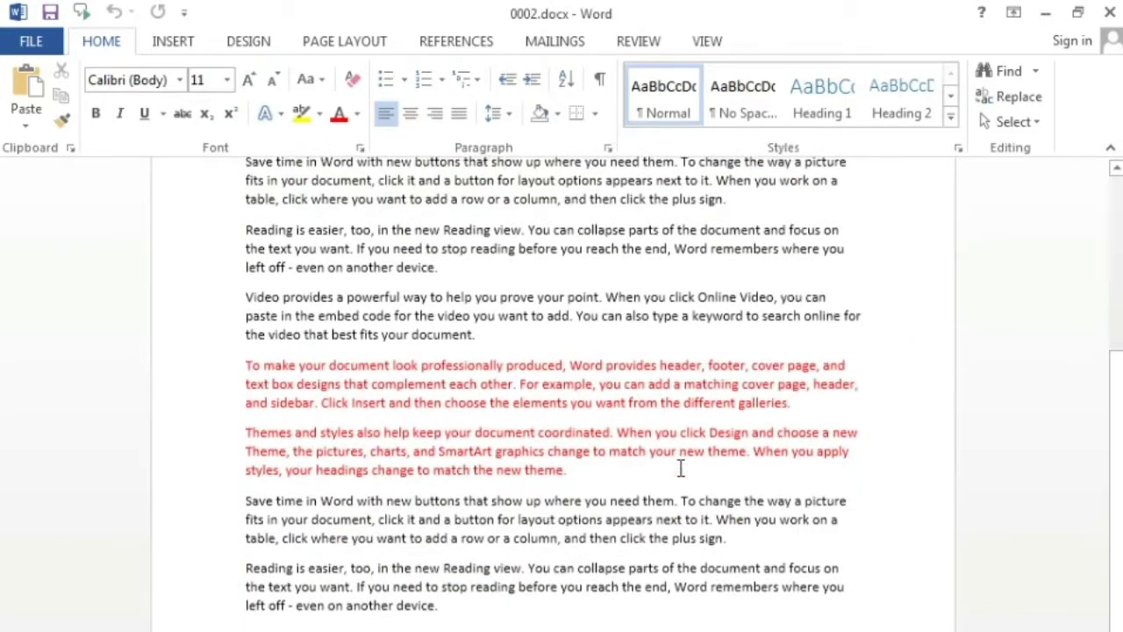
pyautogui.scroll(10, 680, 467)
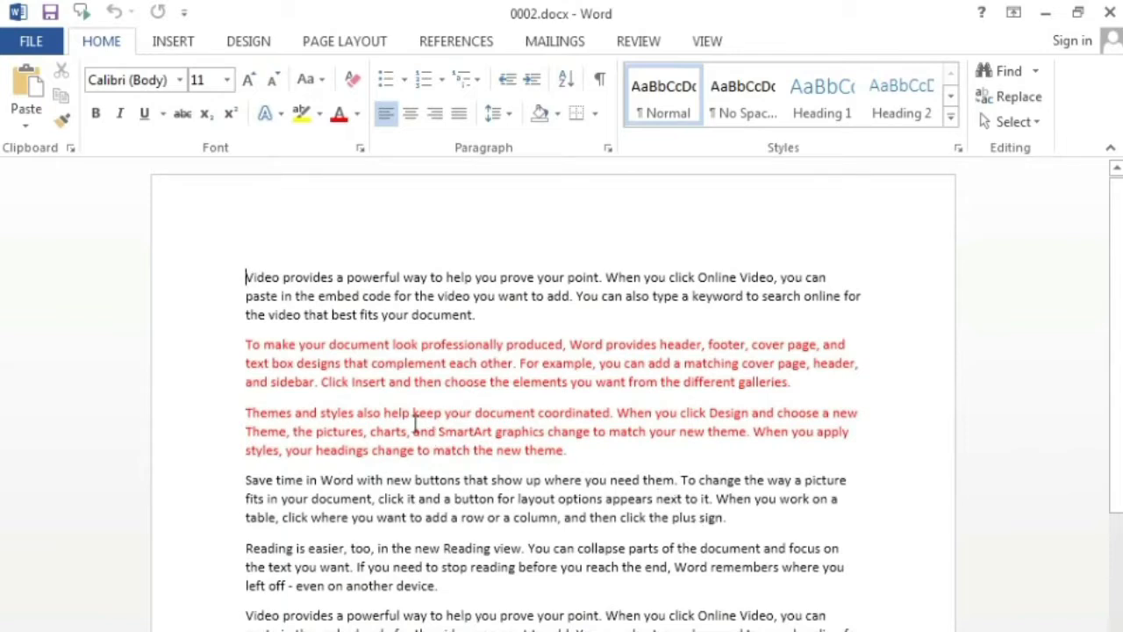
pyautogui.click(457, 362)
pyautogui.scroll(-5, 576, 496)
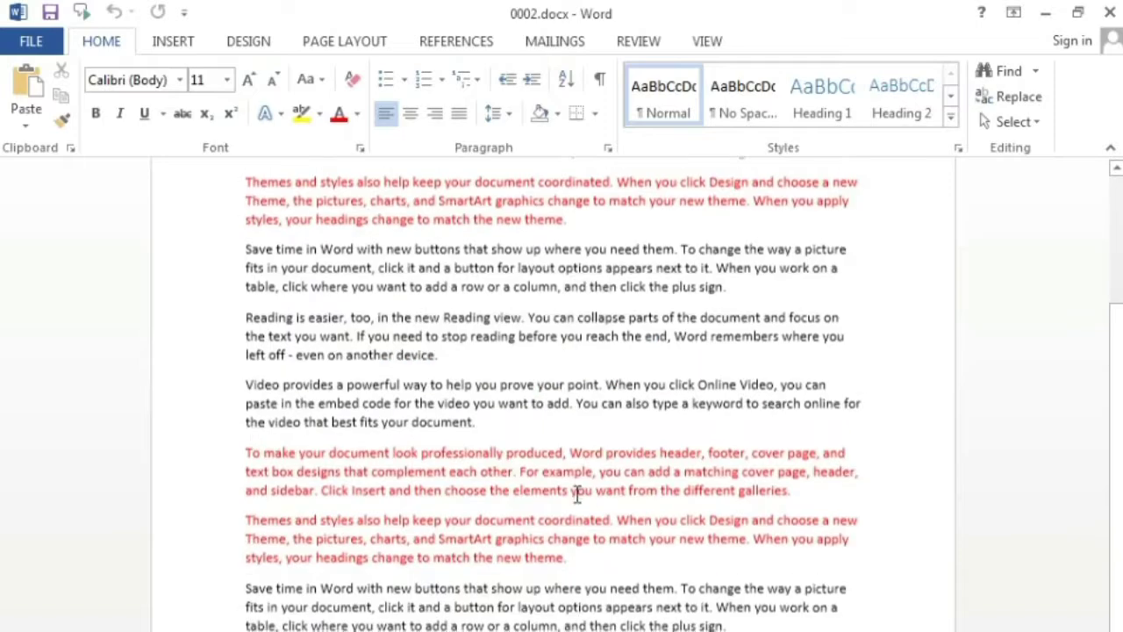
pyautogui.scroll(5, 576, 491)
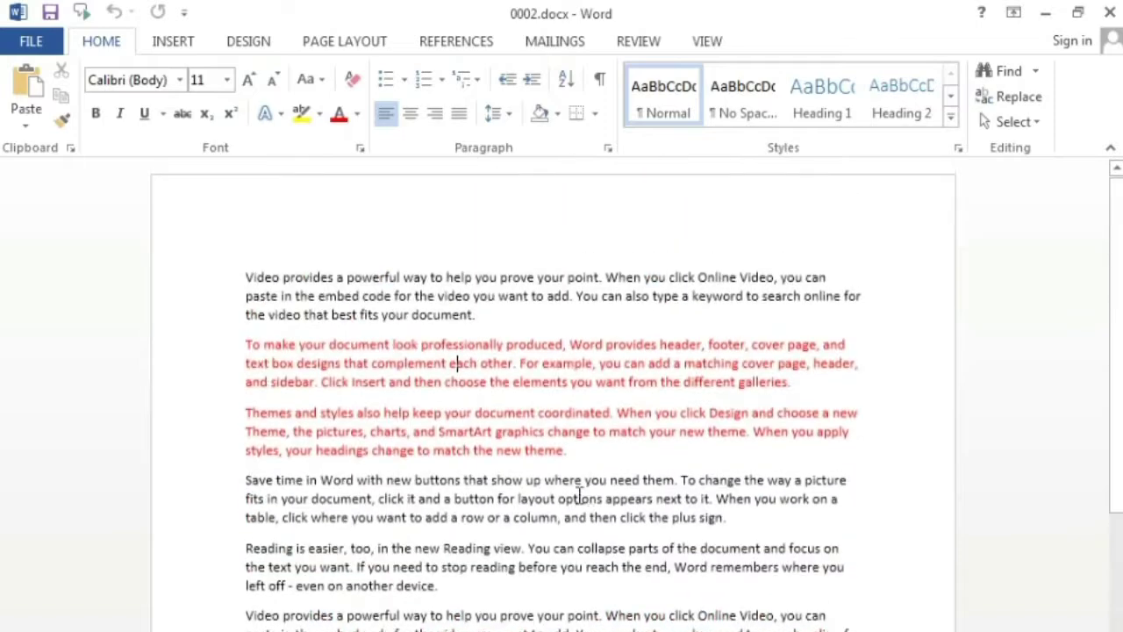
pyautogui.click(38, 41)
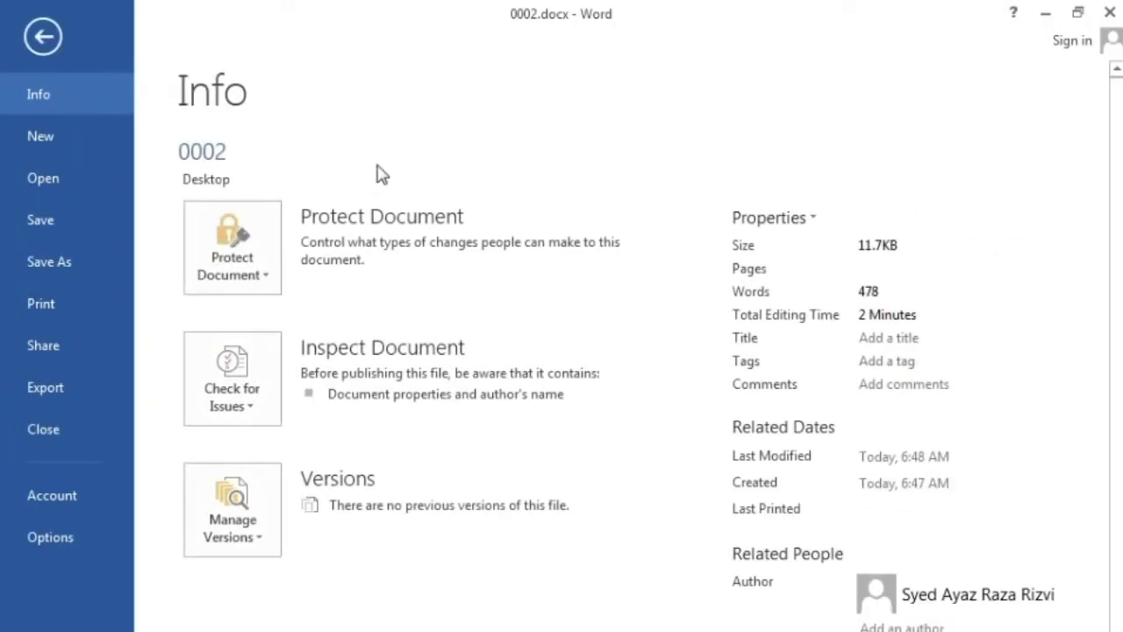
pyautogui.press('Escape')
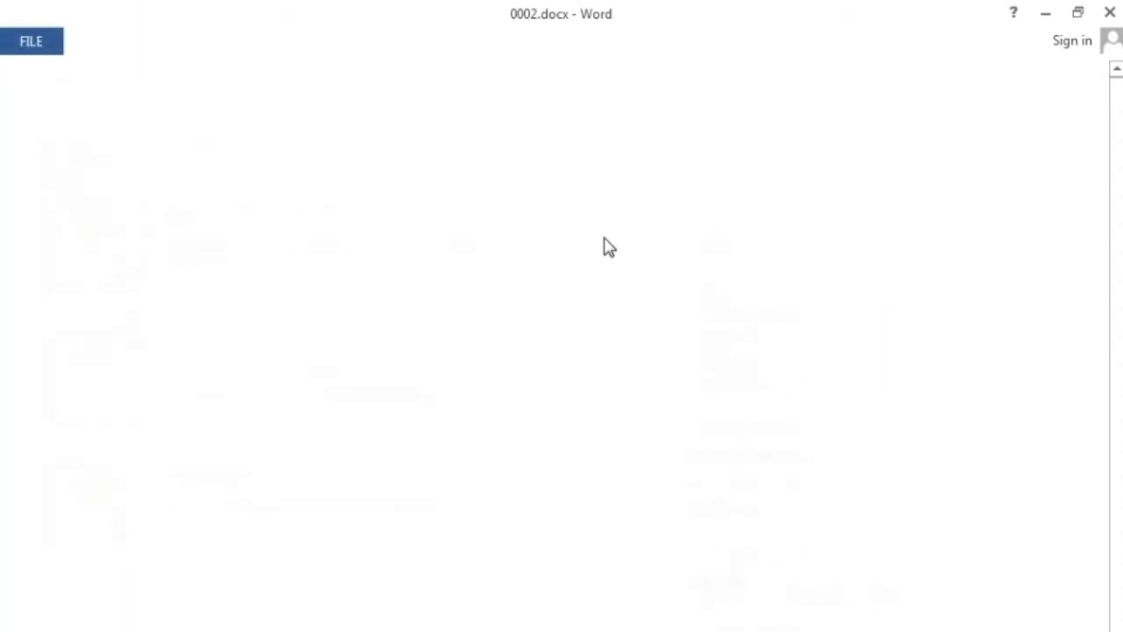
pyautogui.click(601, 362)
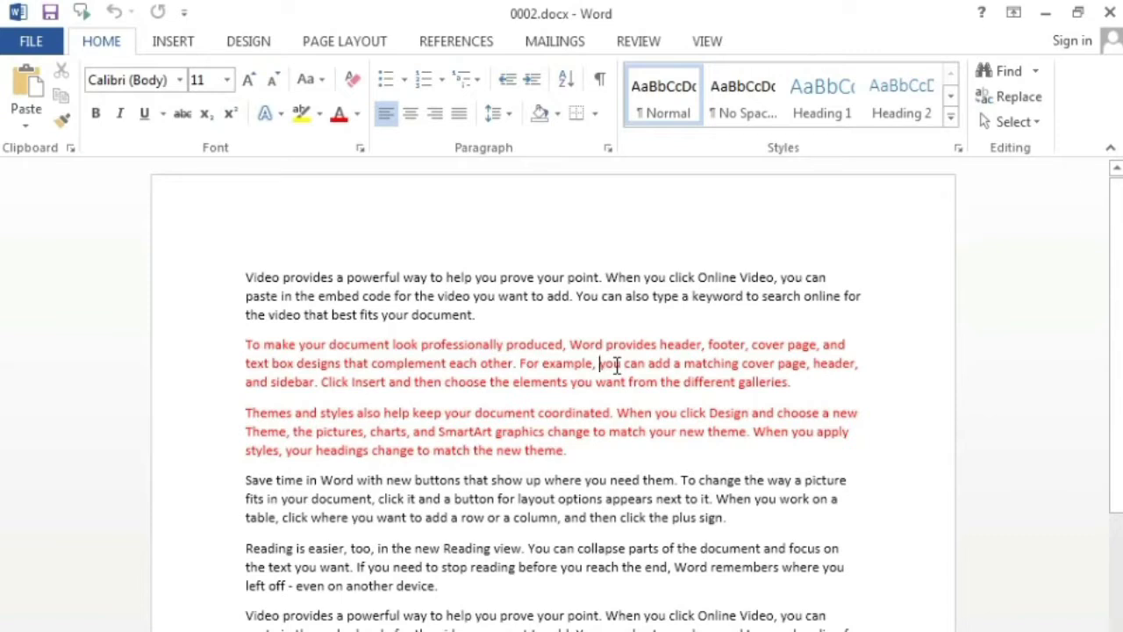
# Step: Save a copy of the document to the Desktop as 0002.pdf in PDF format
pyautogui.click(31, 44)
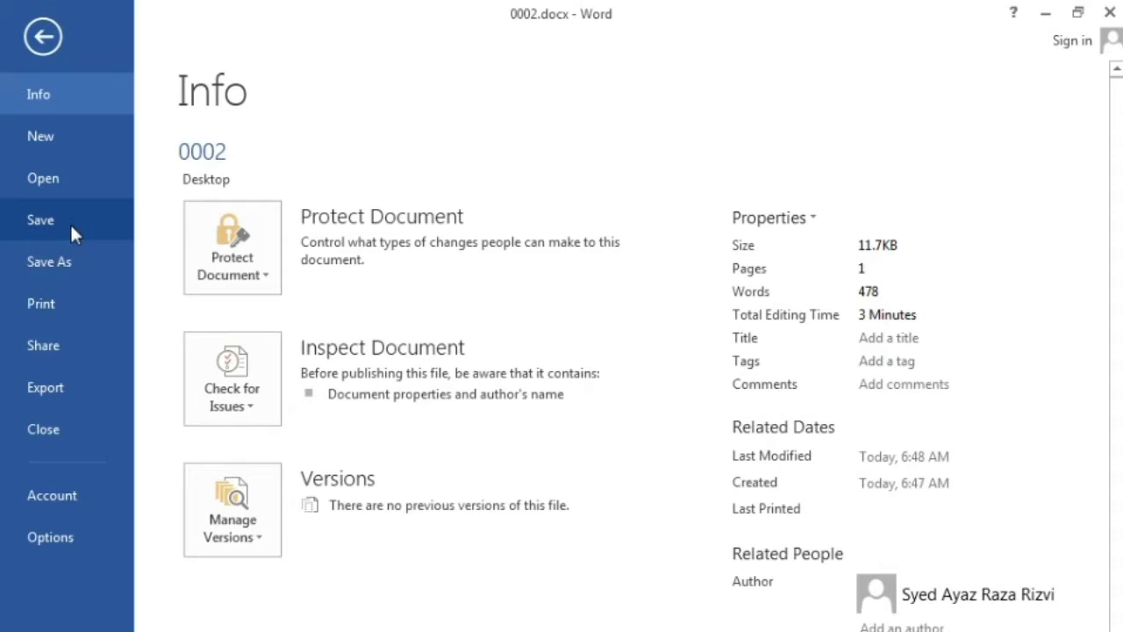
pyautogui.click(36, 262)
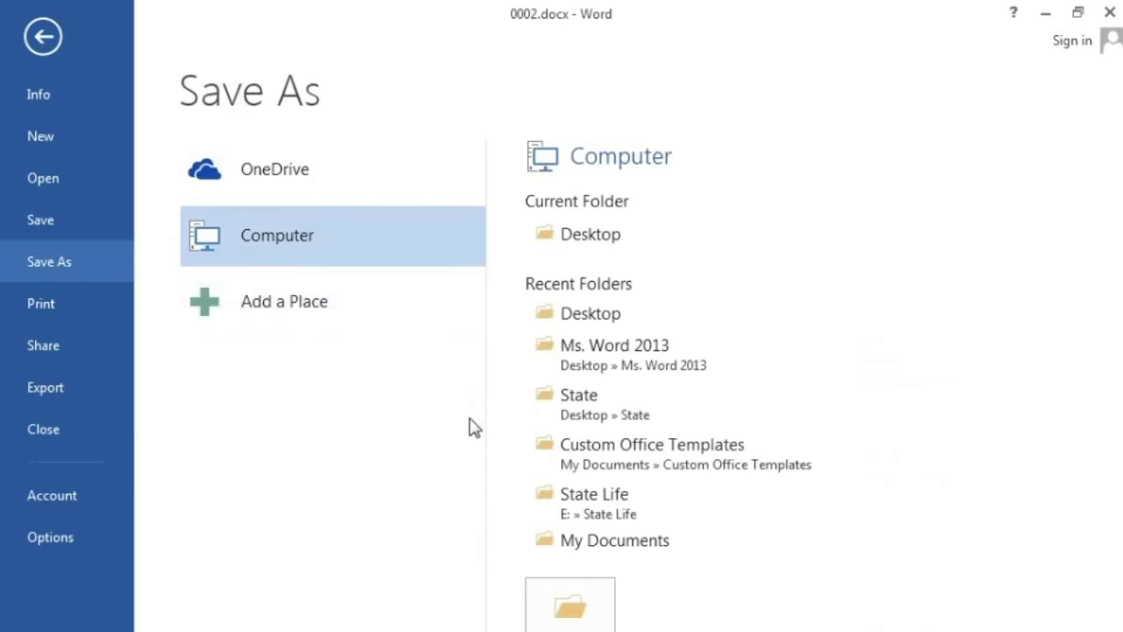
pyautogui.click(568, 609)
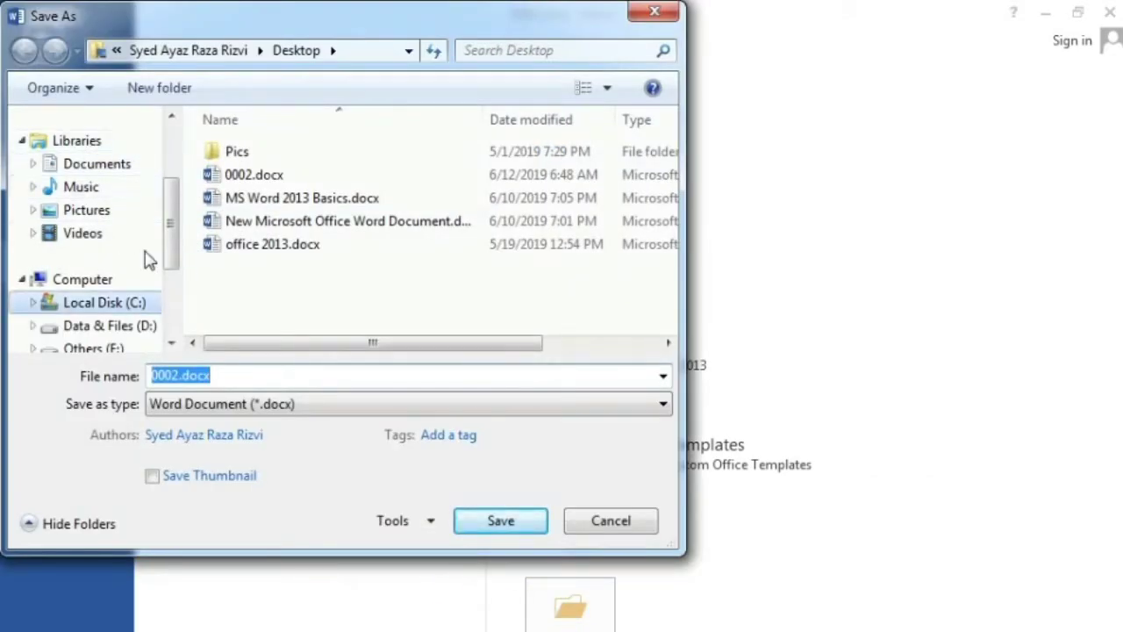
pyautogui.moveTo(173, 220); pyautogui.dragTo(174, 150)
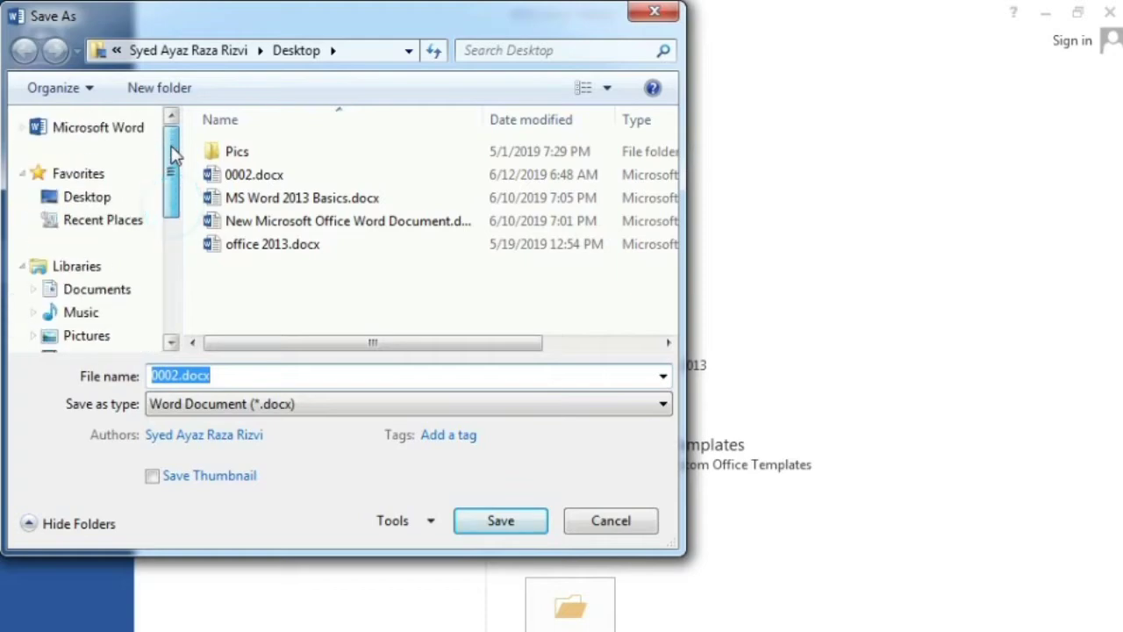
pyautogui.click(131, 202)
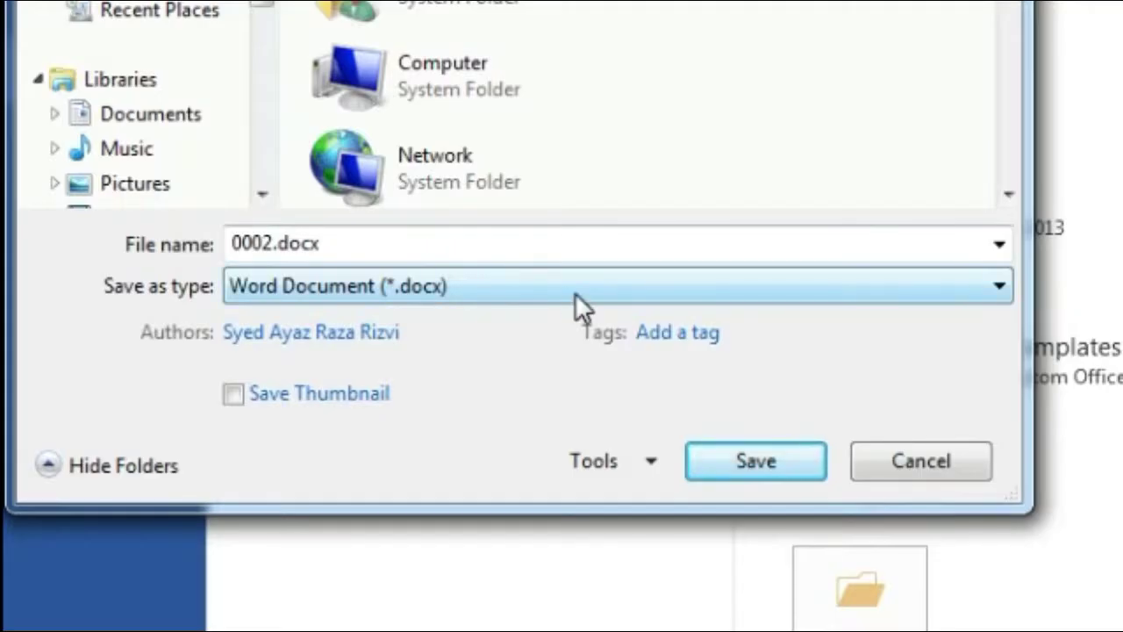
pyautogui.click(746, 292)
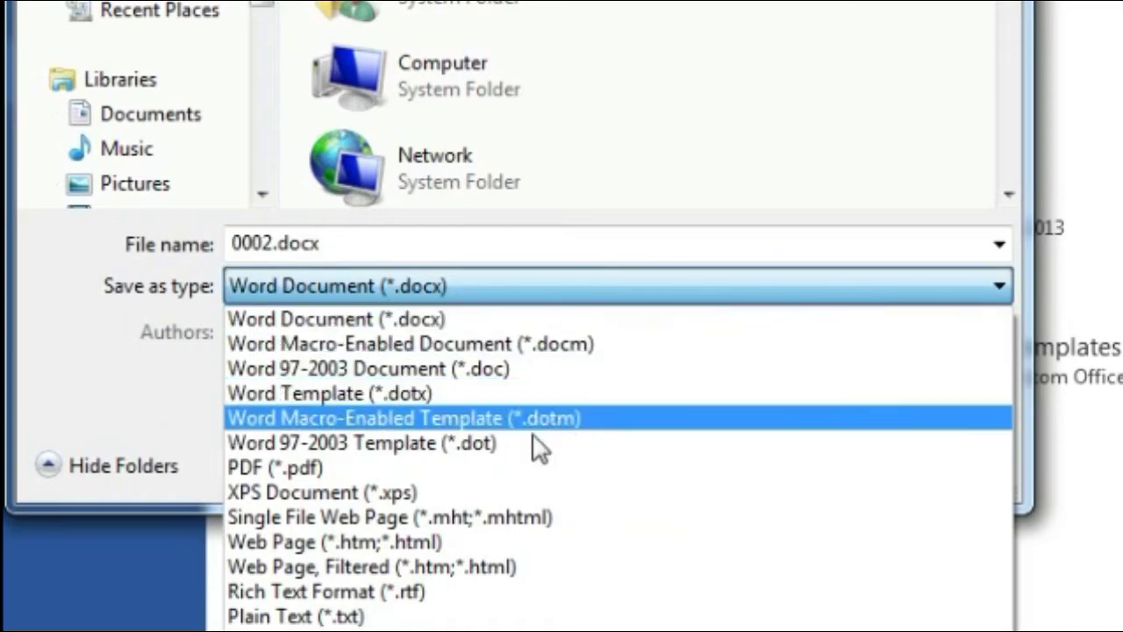
pyautogui.click(243, 469)
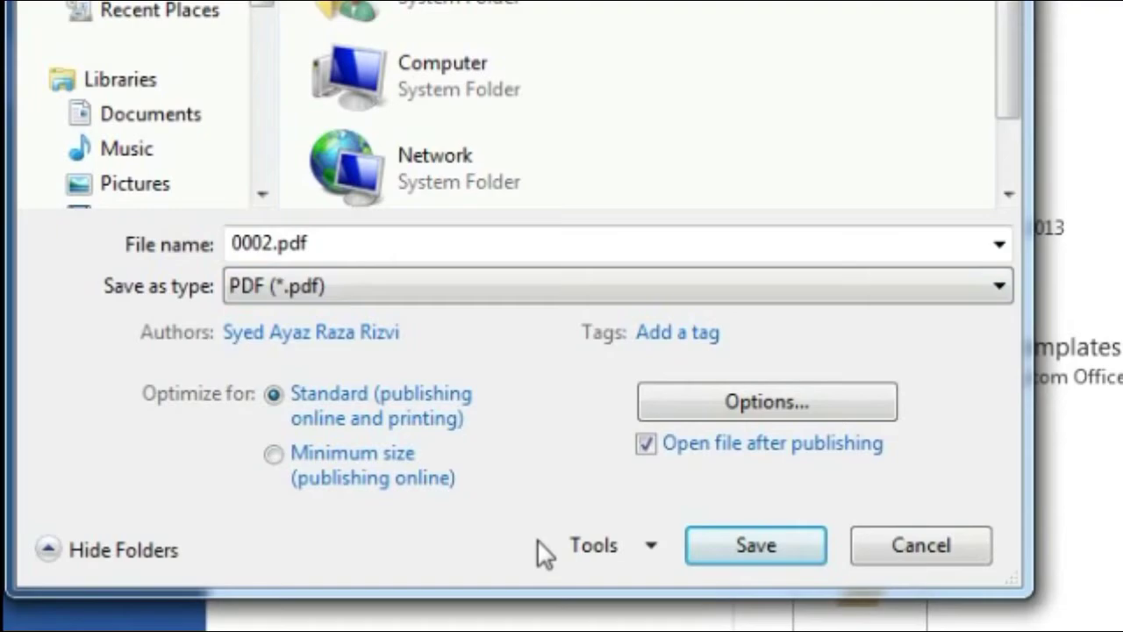
pyautogui.click(731, 547)
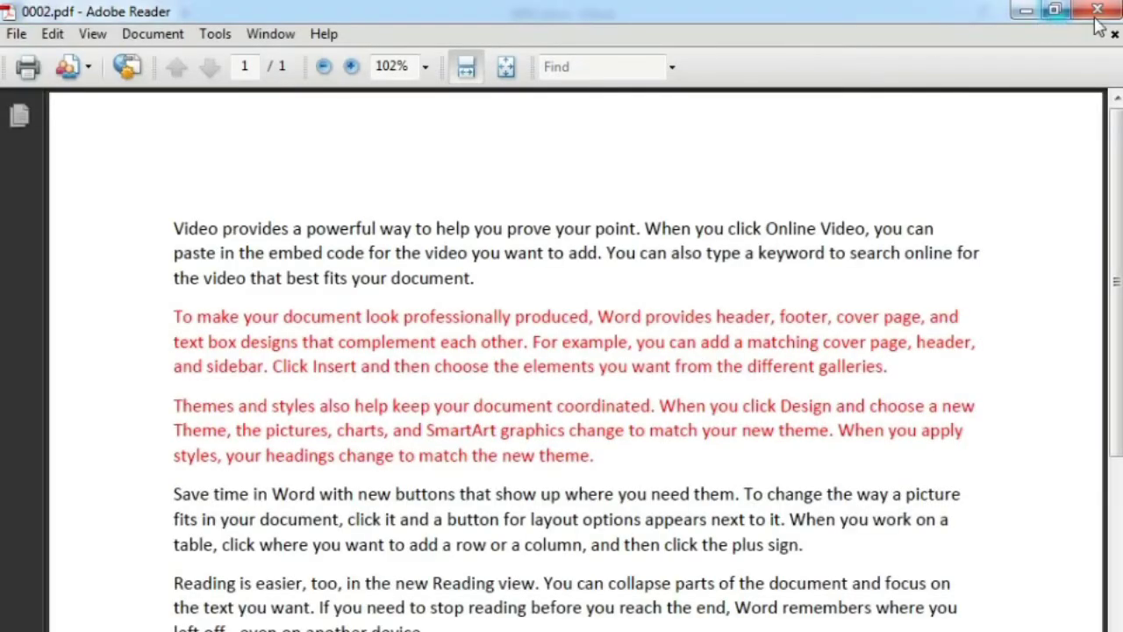
# Step: Scroll through the published 0002.pdf, and close both the PDF and the 0002.docx document
pyautogui.scroll(-3, 905, 211)
pyautogui.scroll(-8, 905, 210)
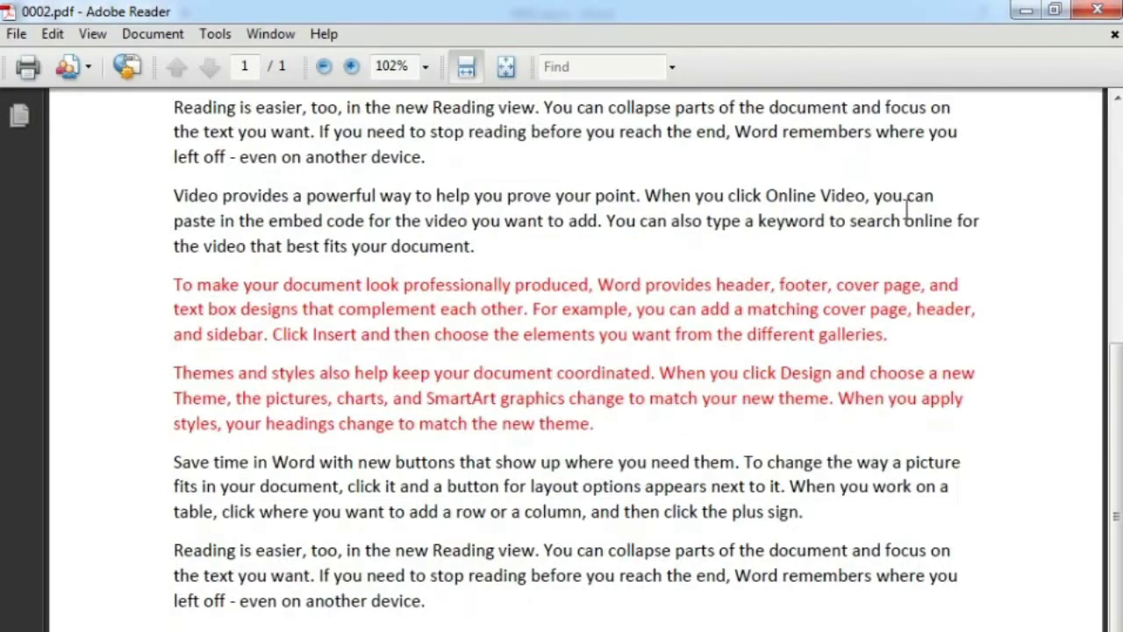
pyautogui.click(1107, 9)
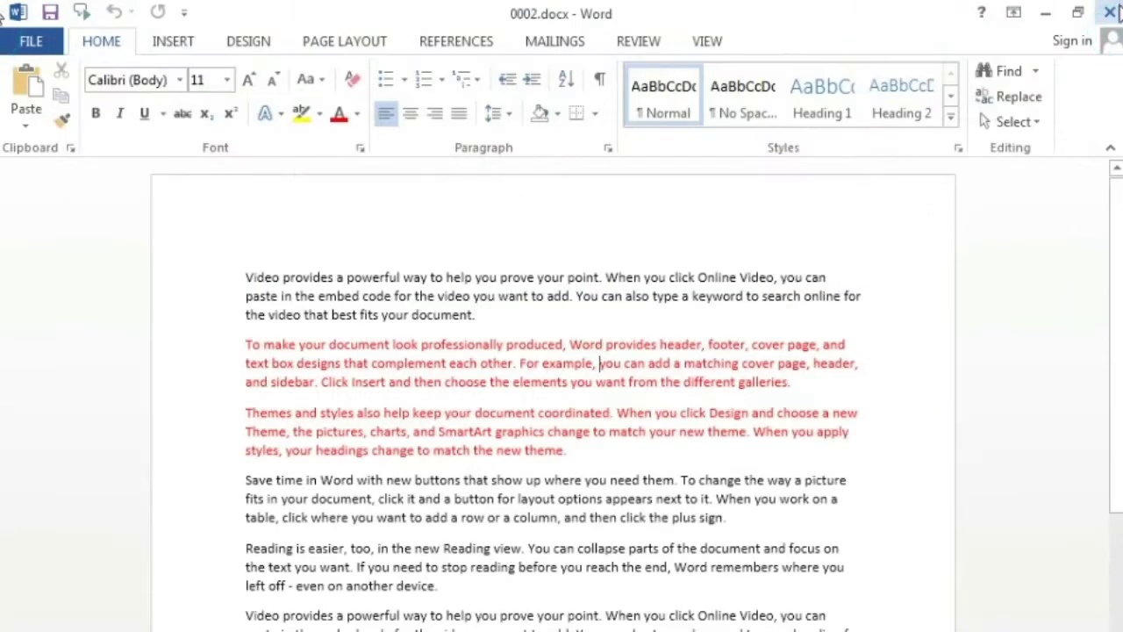
pyautogui.click(1109, 12)
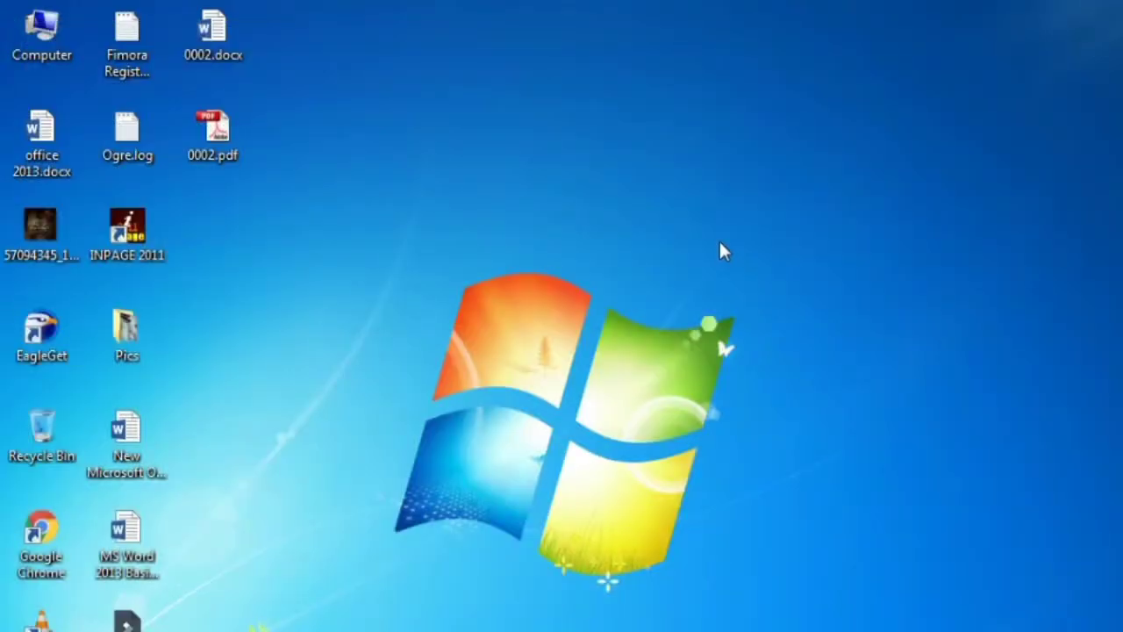
# Step: Open 0002.pdf from the desktop with Adobe Reader 9, look through its page and close it
pyautogui.rightClick(221, 128)
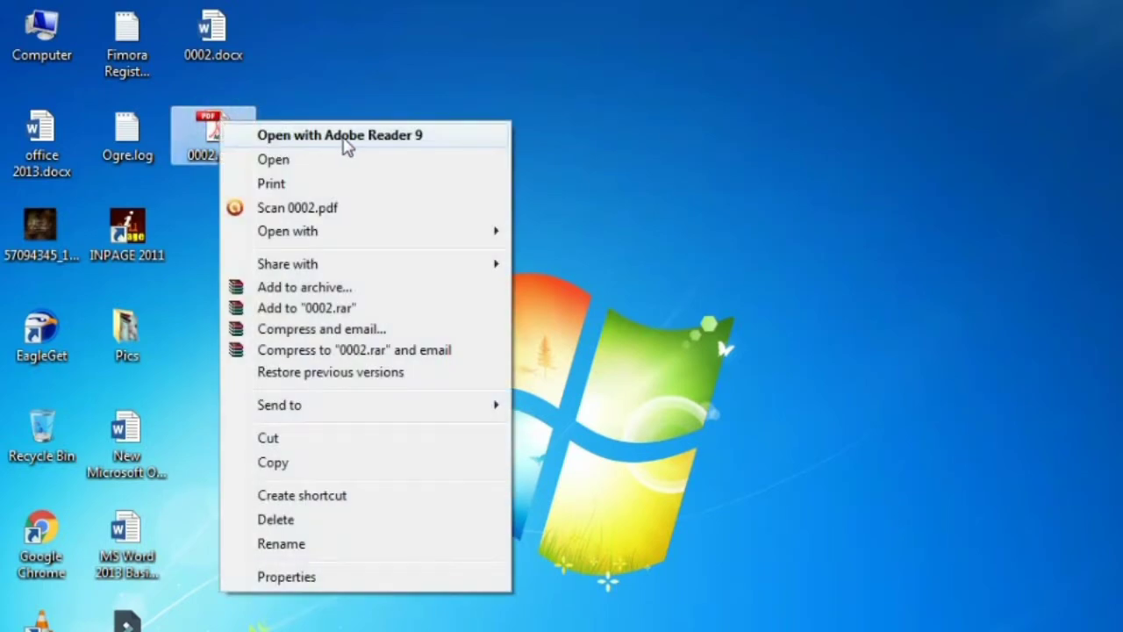
pyautogui.click(351, 137)
pyautogui.scroll(-10, 657, 306)
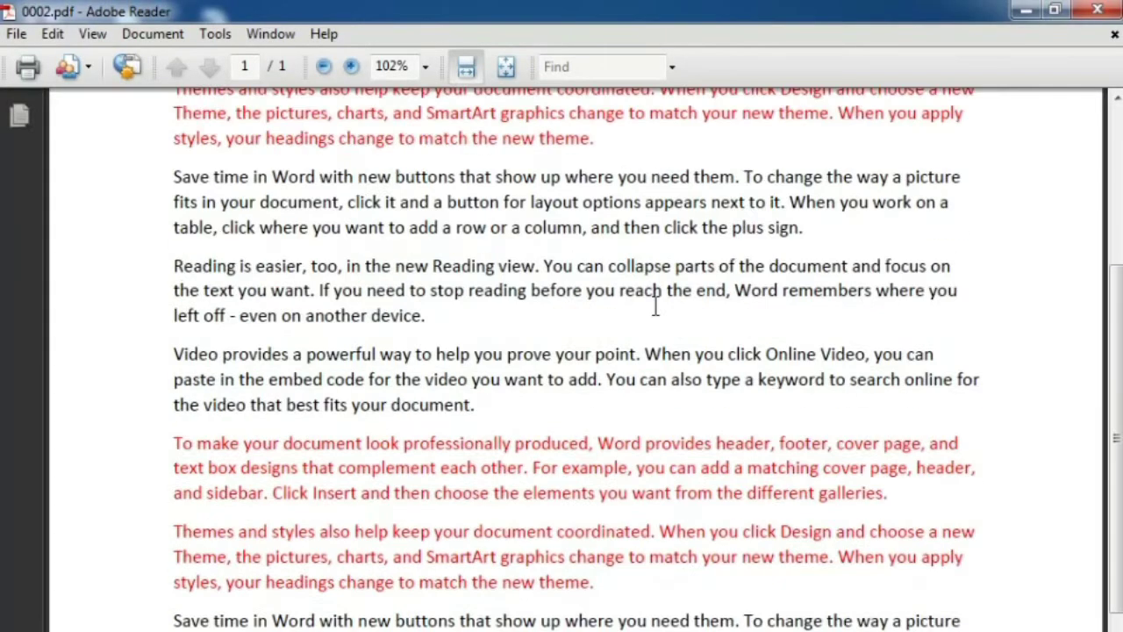
pyautogui.scroll(10, 997, 363)
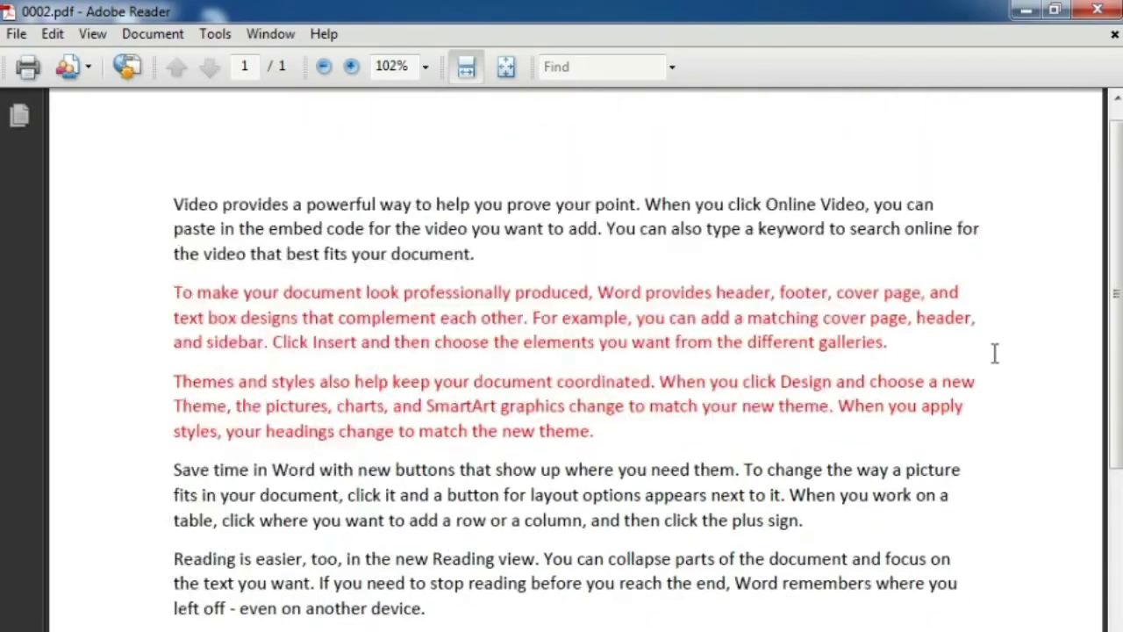
pyautogui.click(1097, 10)
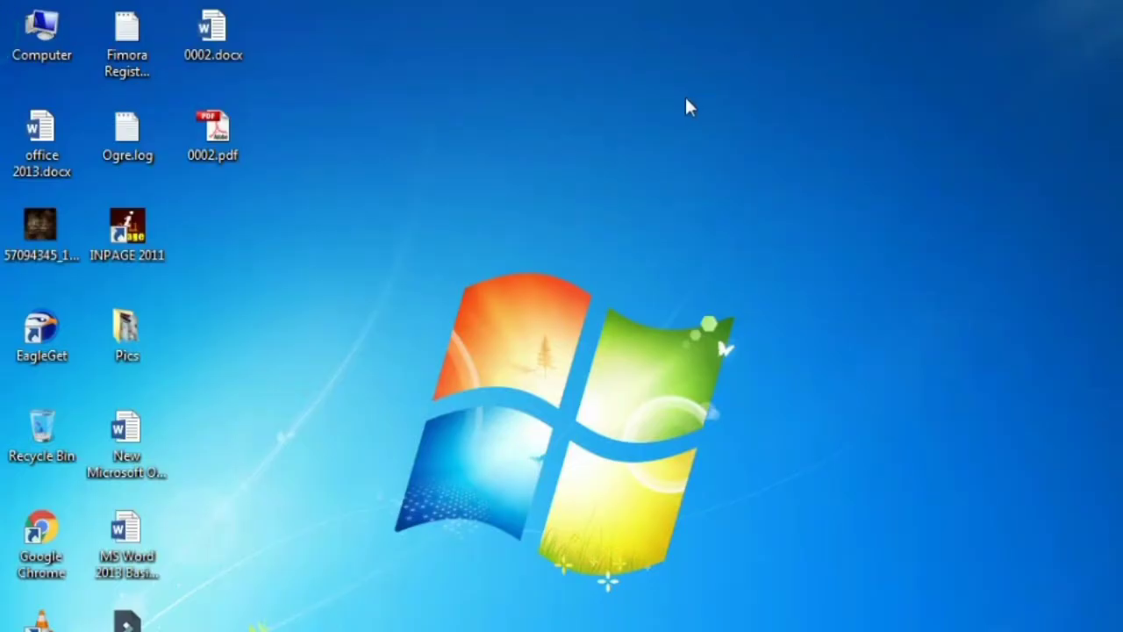
# Step: Delete the original 0002.docx file from the desktop
pyautogui.rightClick(231, 50)
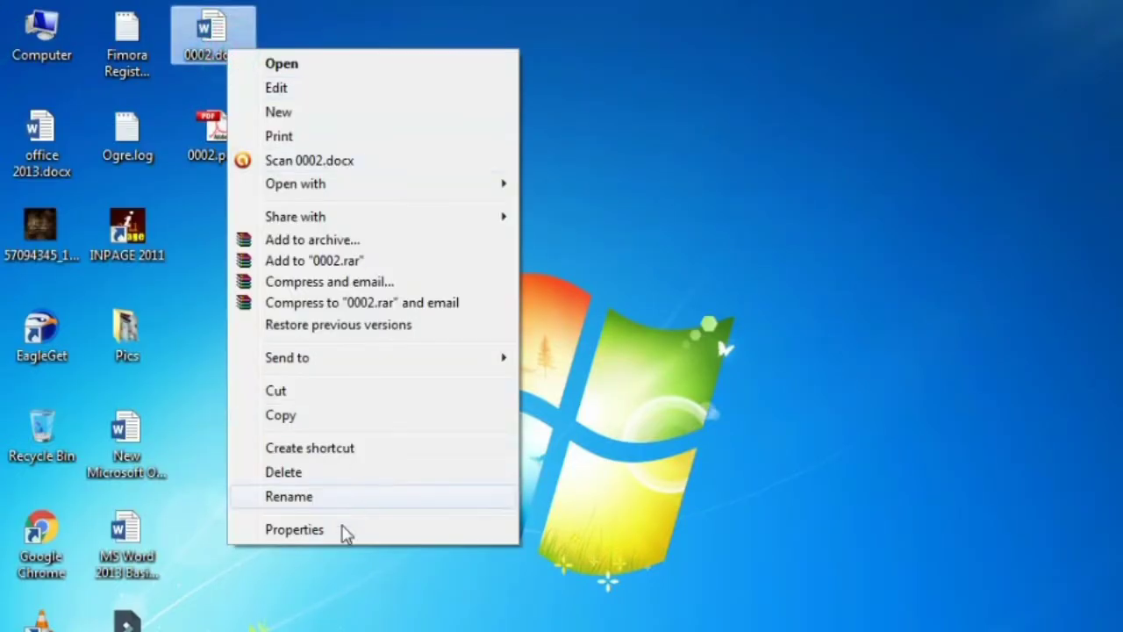
pyautogui.click(325, 469)
pyautogui.click(650, 502)
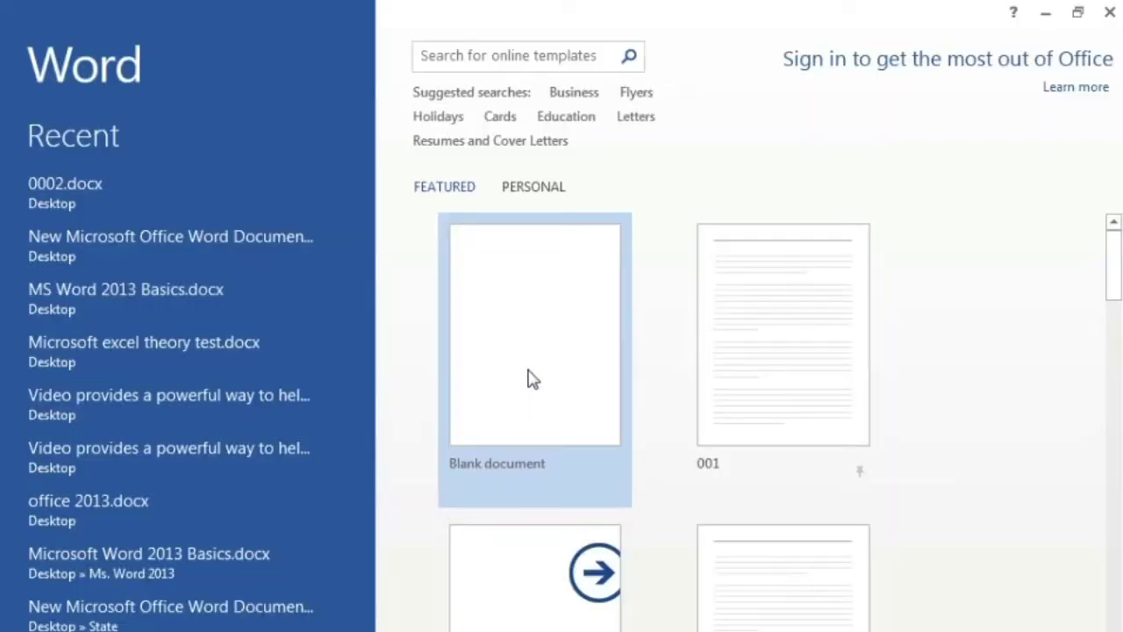
# Step: In Word, create a blank document and start browsing the computer for a file to open
pyautogui.click(533, 383)
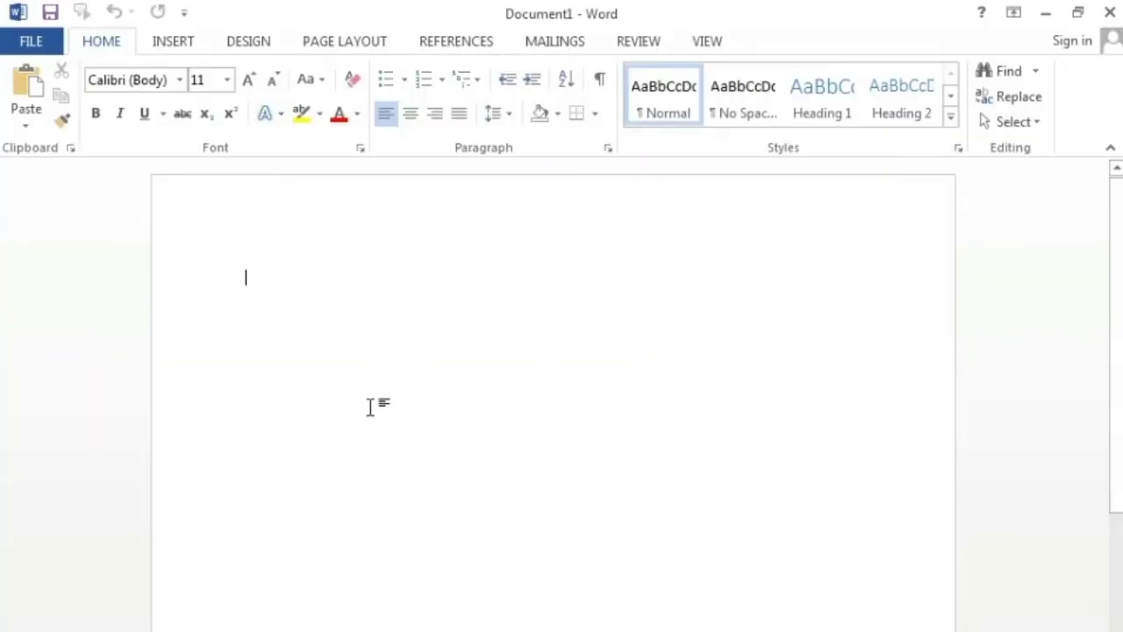
pyautogui.click(26, 42)
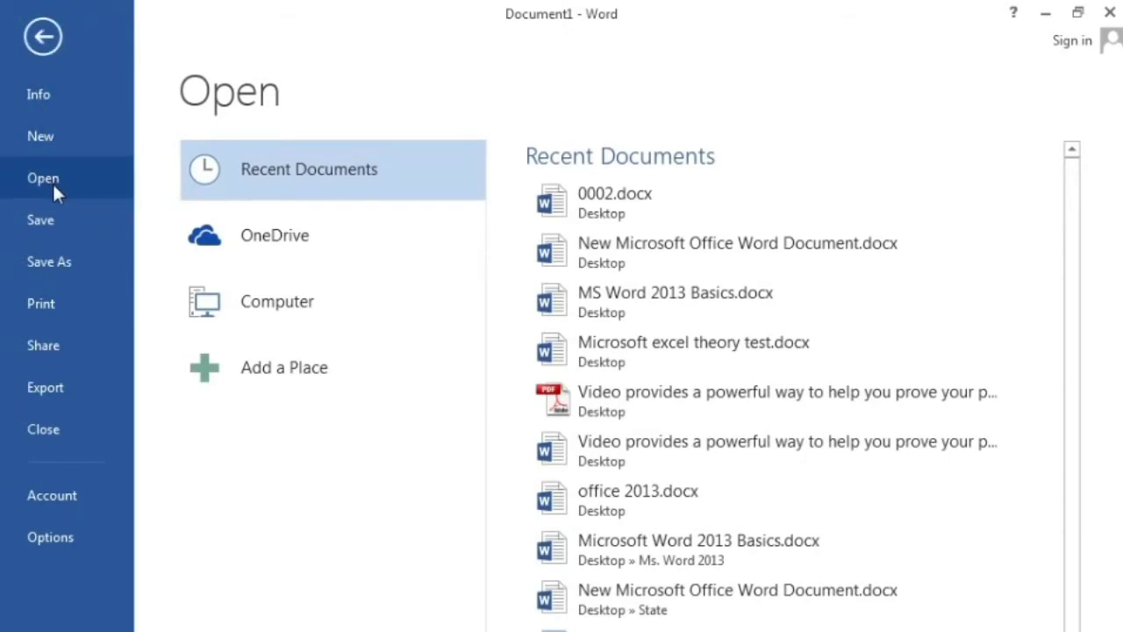
pyautogui.click(81, 187)
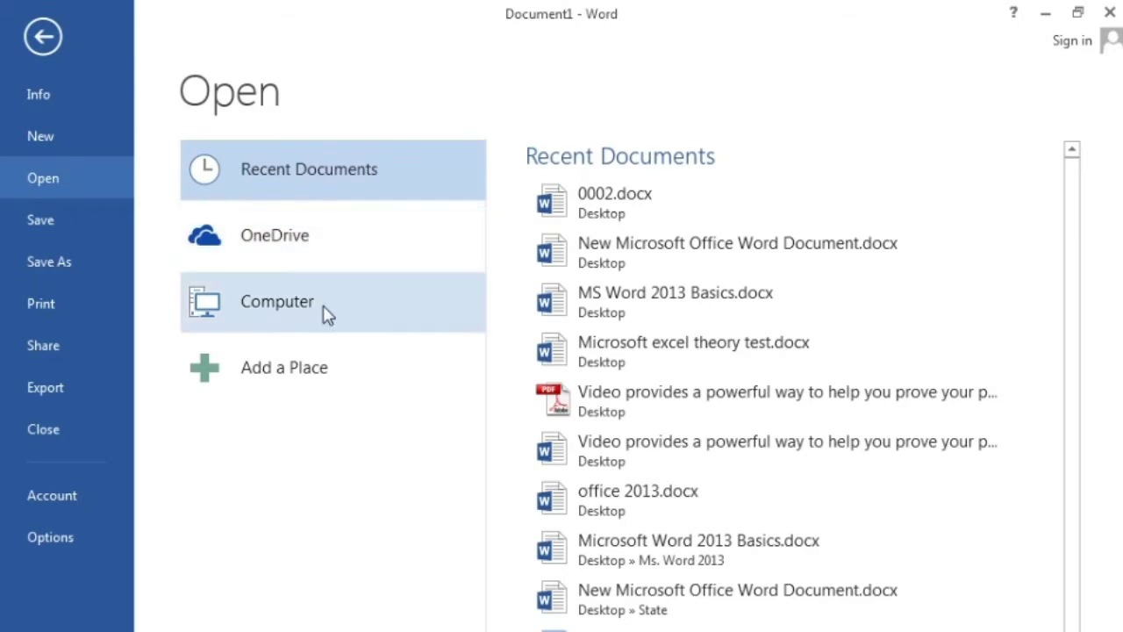
pyautogui.click(313, 377)
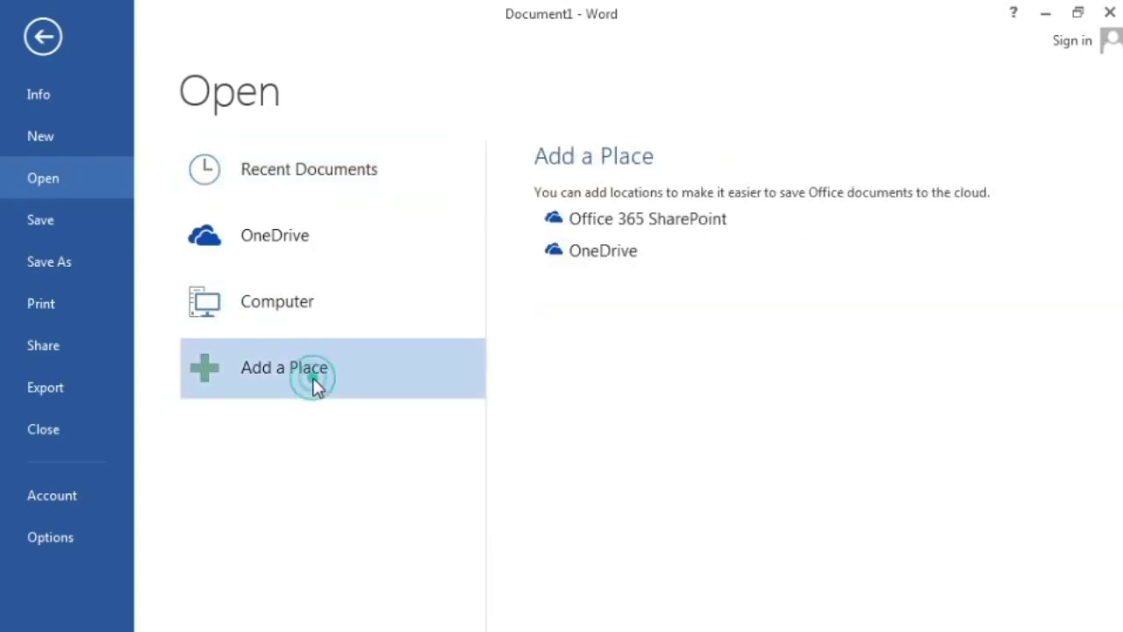
pyautogui.click(296, 318)
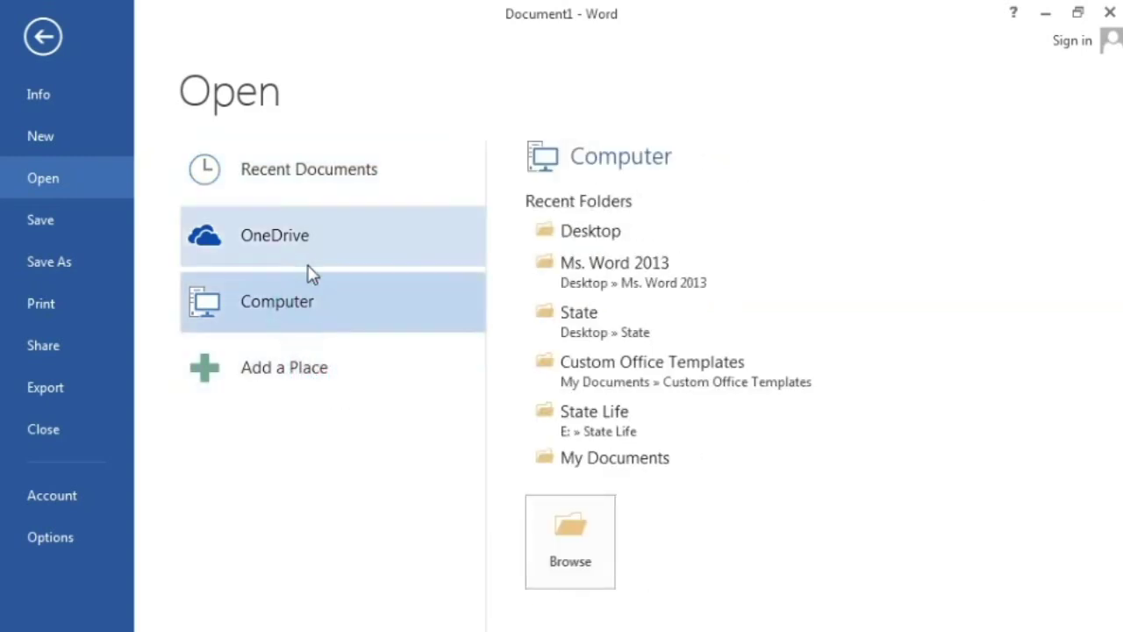
pyautogui.click(562, 540)
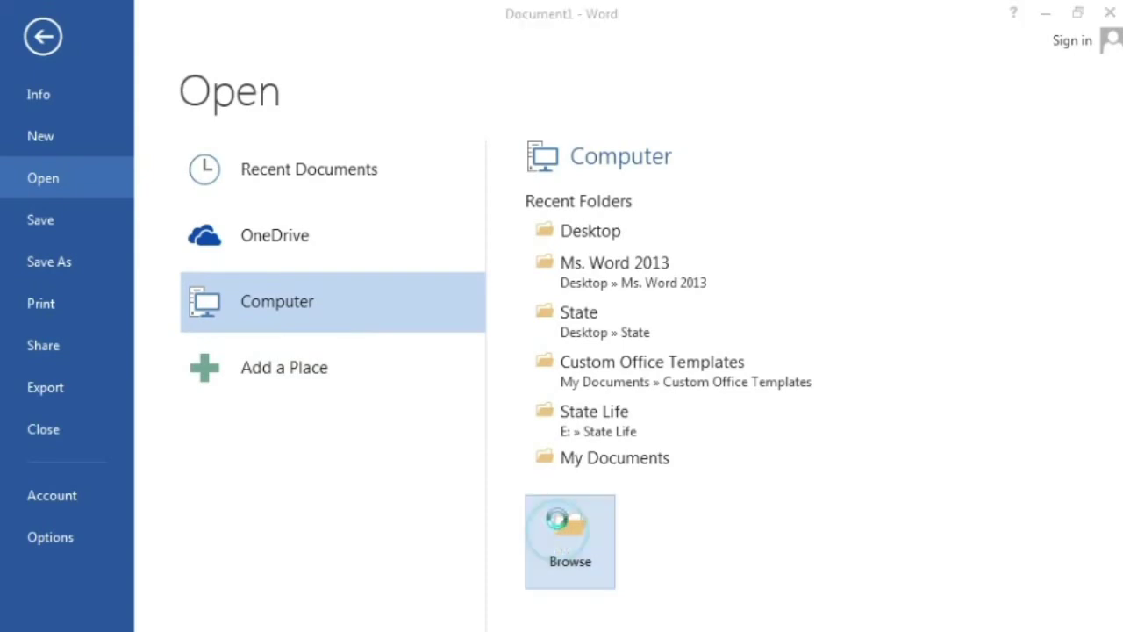
# Step: Open 0002.pdf from the Desktop folder and accept its conversion to an editable Word document
pyautogui.click(117, 201)
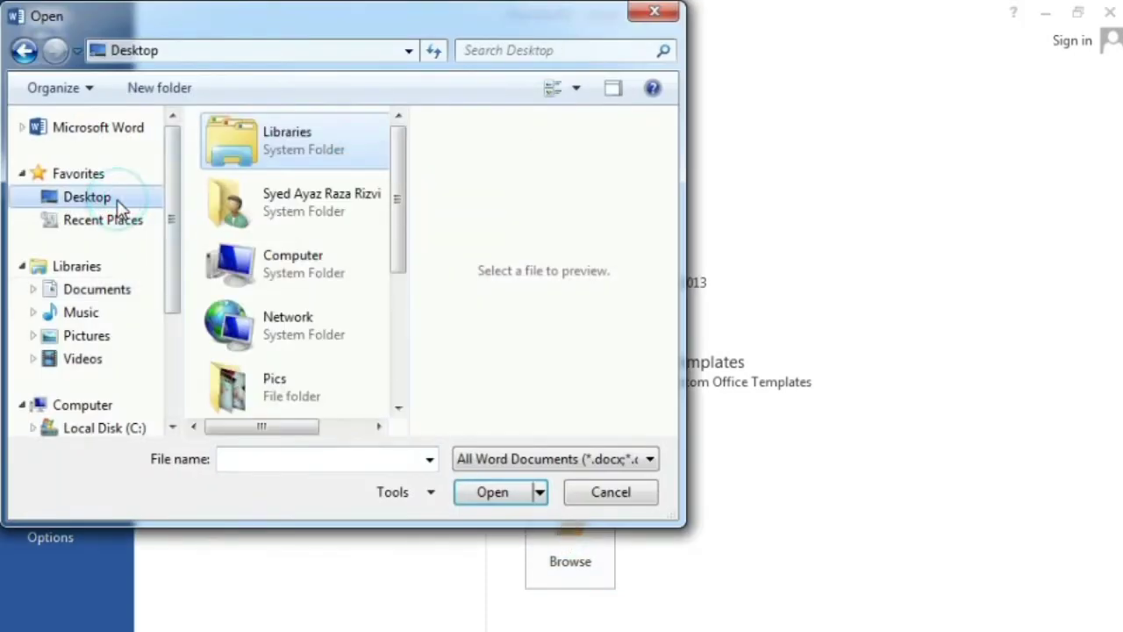
pyautogui.moveTo(406, 210); pyautogui.dragTo(409, 330)
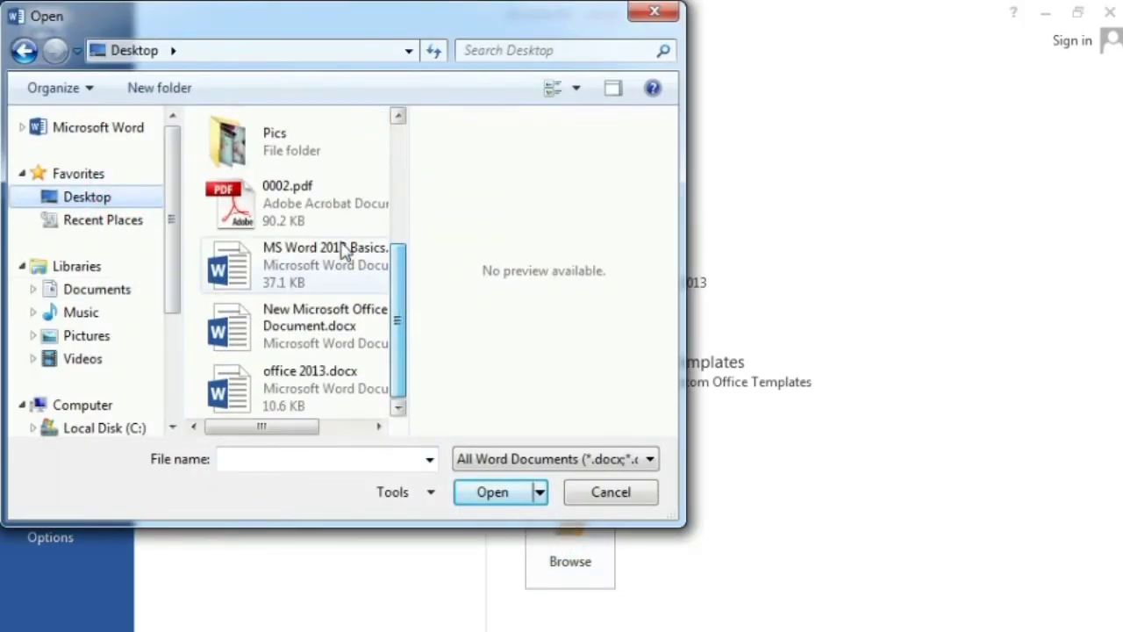
pyautogui.click(289, 211)
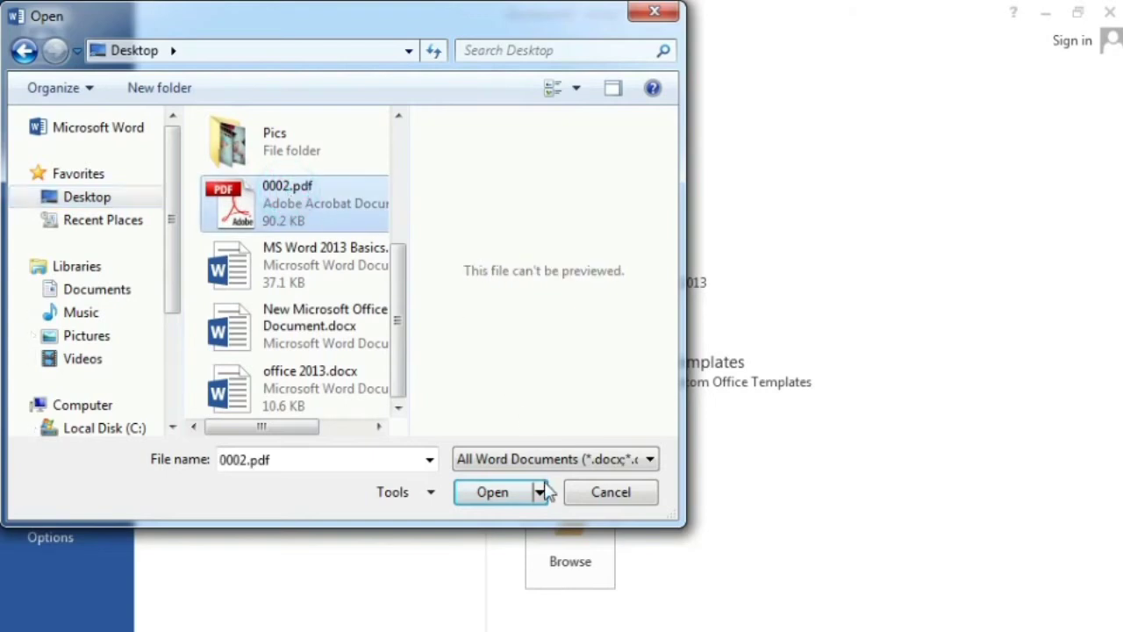
pyautogui.click(498, 493)
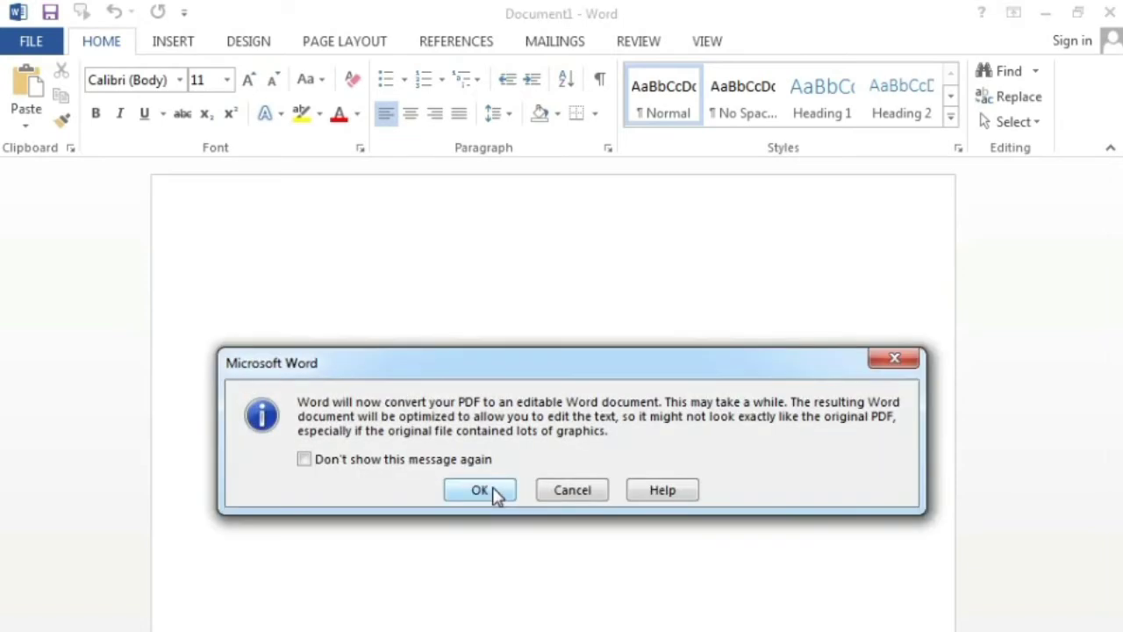
pyautogui.click(480, 490)
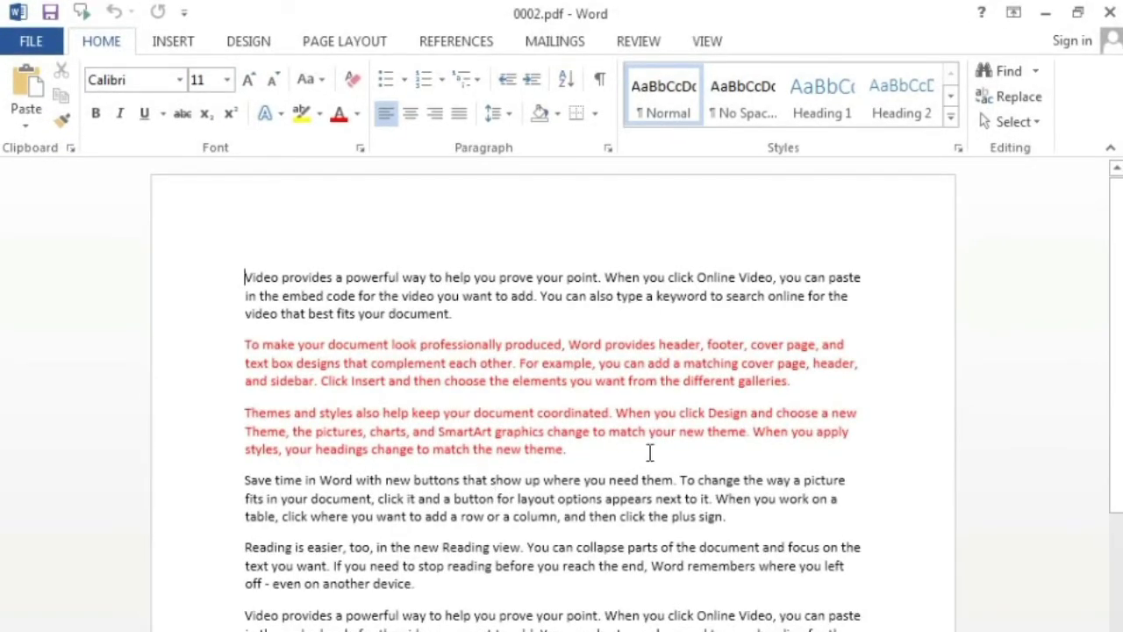
# Step: Look through the converted document to check its text, colours and layout
pyautogui.click(721, 334)
pyautogui.scroll(-8, 756, 412)
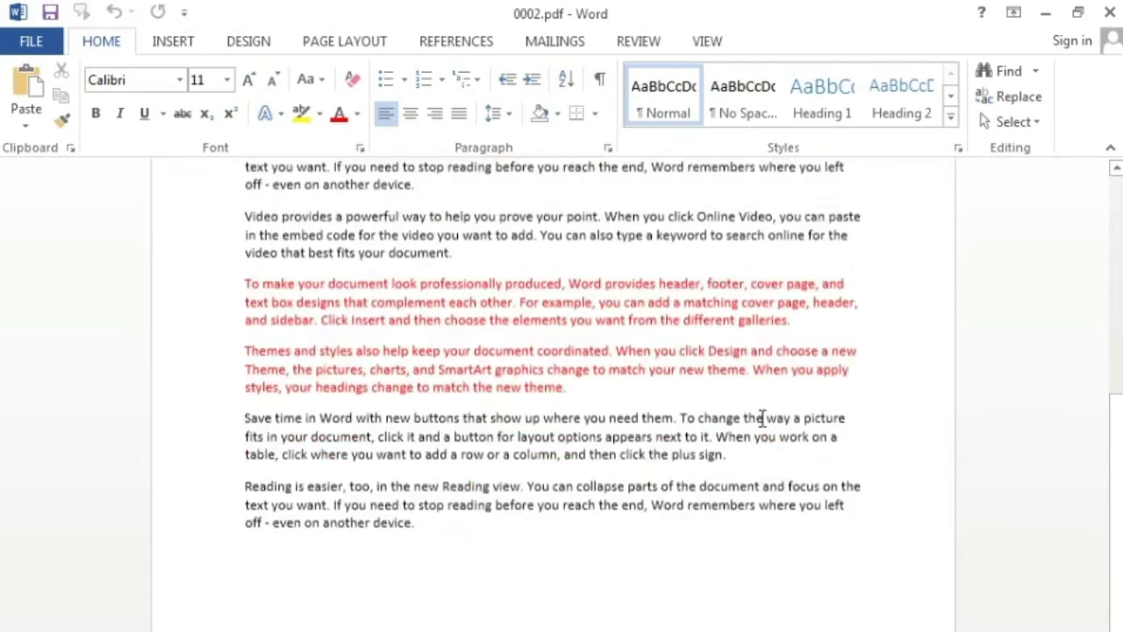
pyautogui.scroll(10, 762, 424)
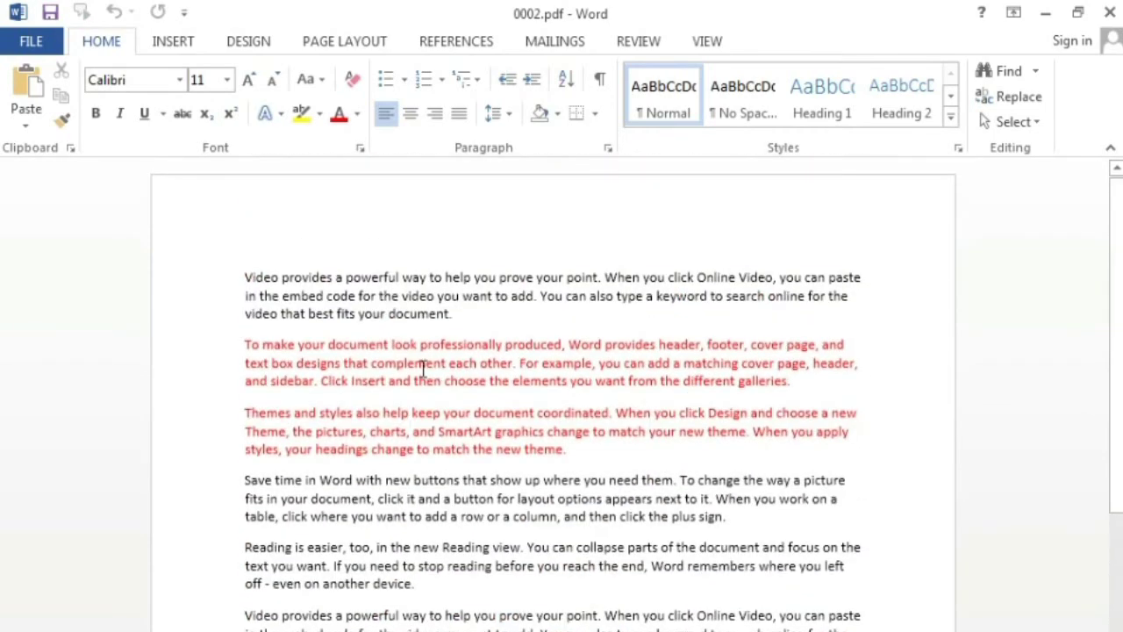
pyautogui.scroll(-3, 538, 387)
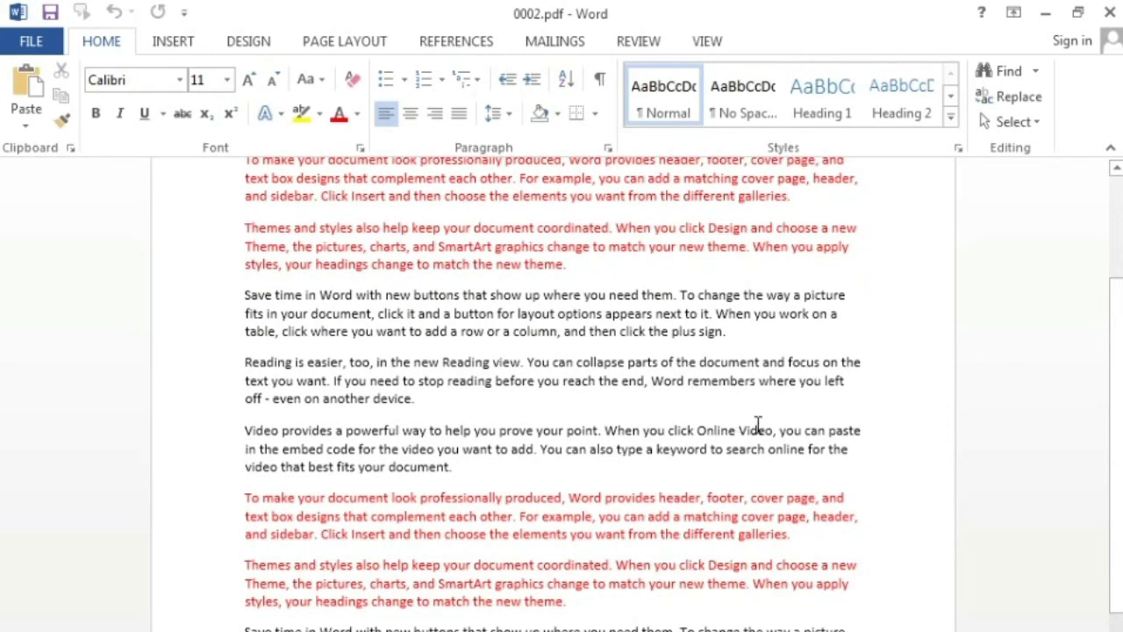
pyautogui.scroll(3, 757, 425)
pyautogui.scroll(-5, 711, 426)
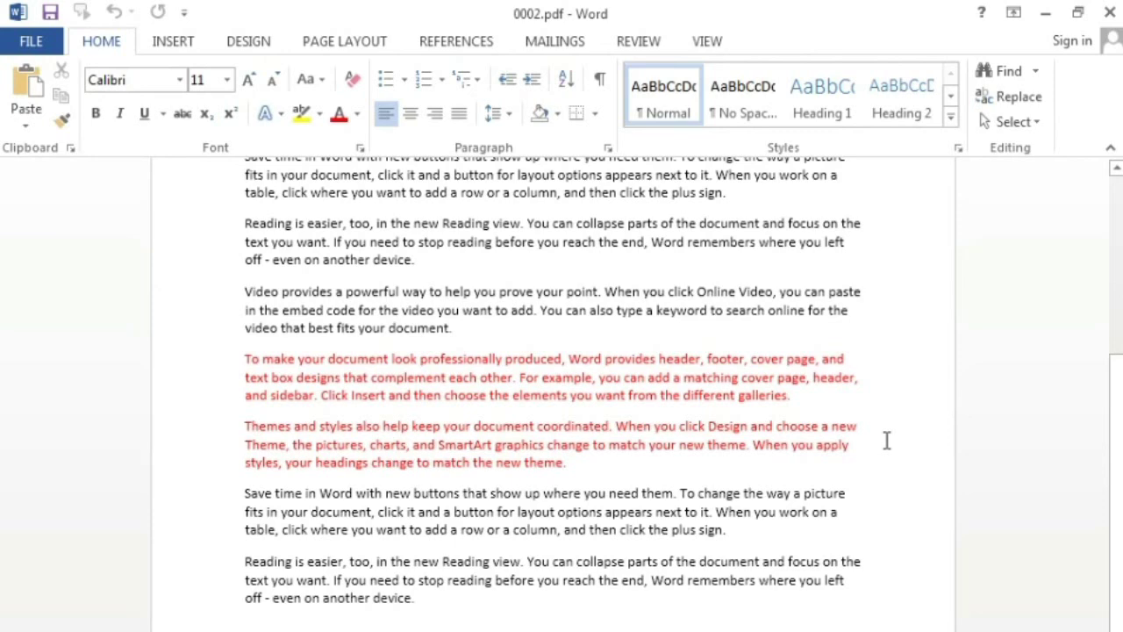
pyautogui.scroll(-3, 657, 484)
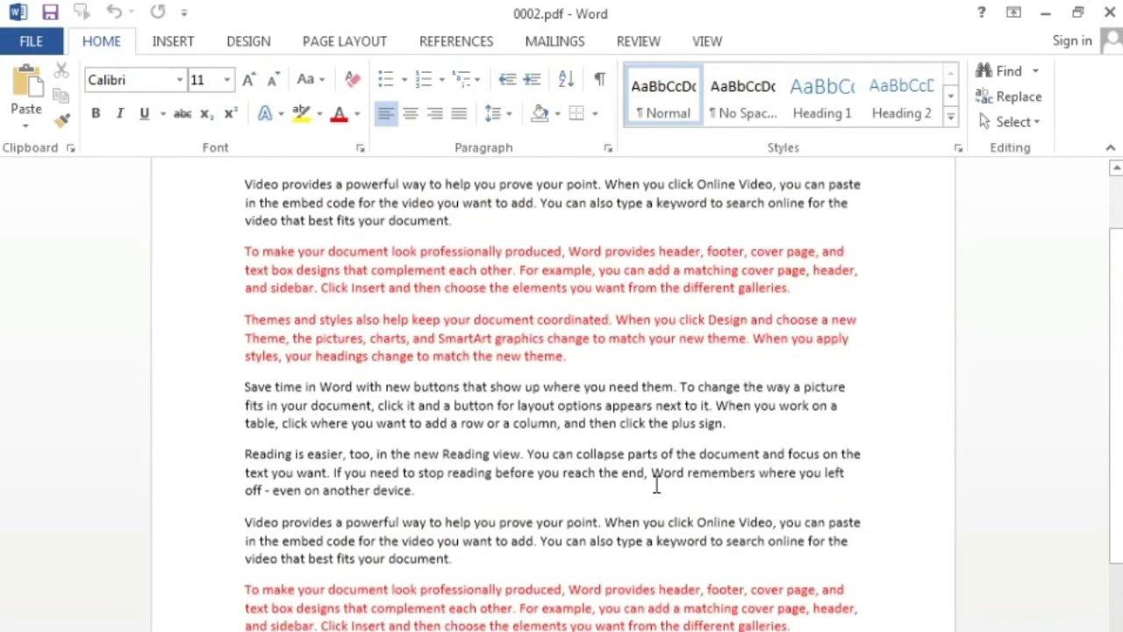